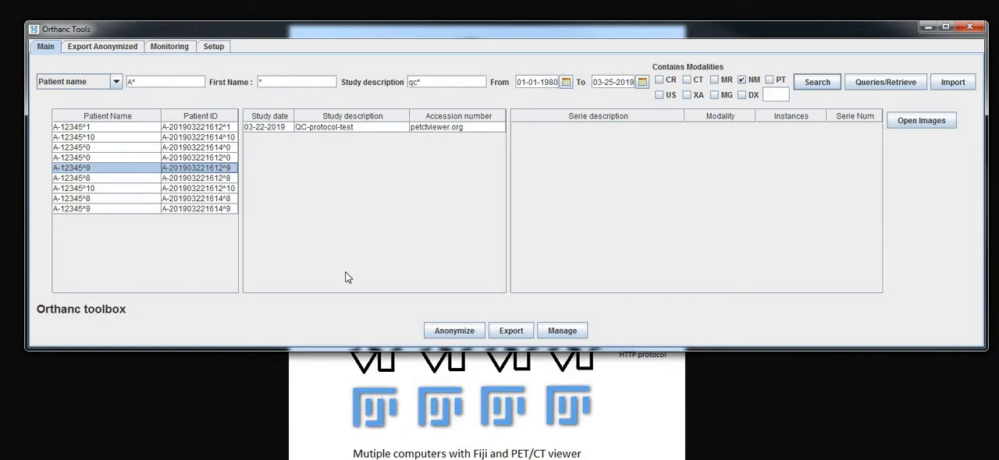
Open the anonymization tool and add the selected patient's QC-protocol-test study to the anonymization list
click(450, 336)
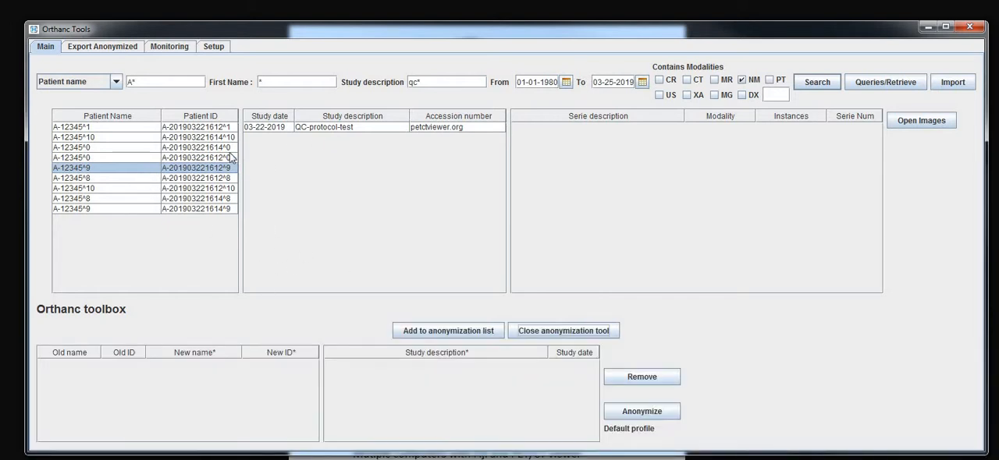
click(350, 126)
click(449, 331)
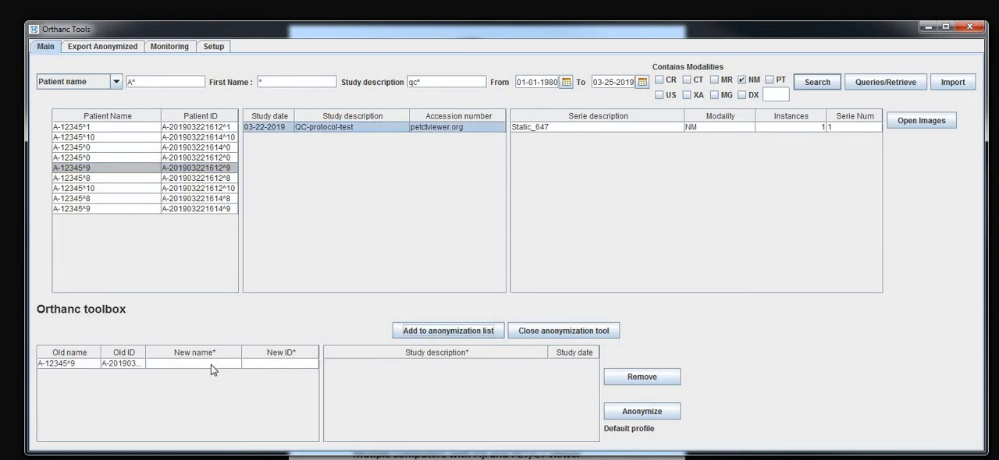
click(211, 364)
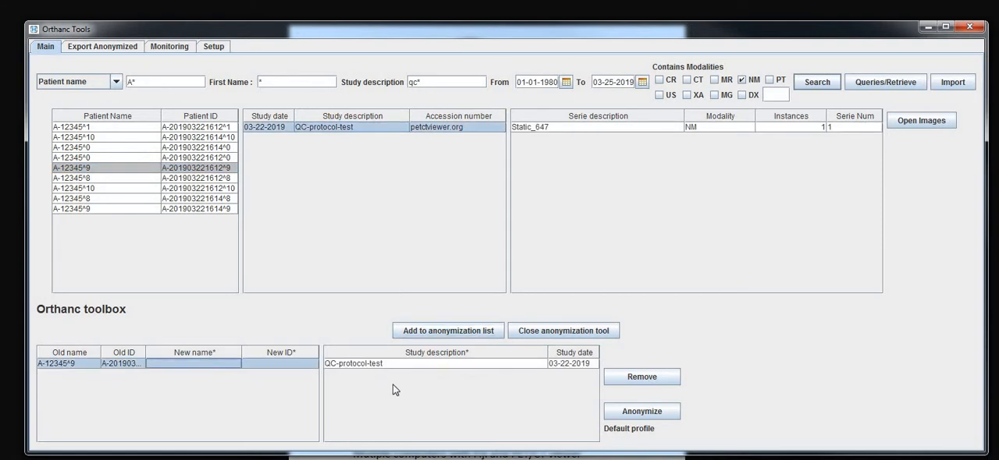
Change the center code in the setup to Toulouse
click(222, 45)
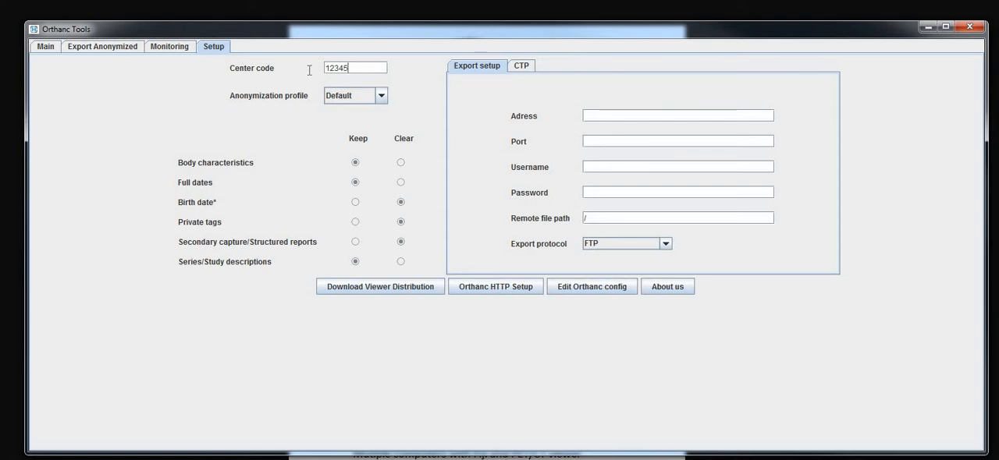
key(ctrl+a)
text(Touloue)
key(BackSpace)
text(se)
Try the Full clearing profile and a Custom one clearing all but body characteristics, and restore the Default anonymization profile
click(342, 100)
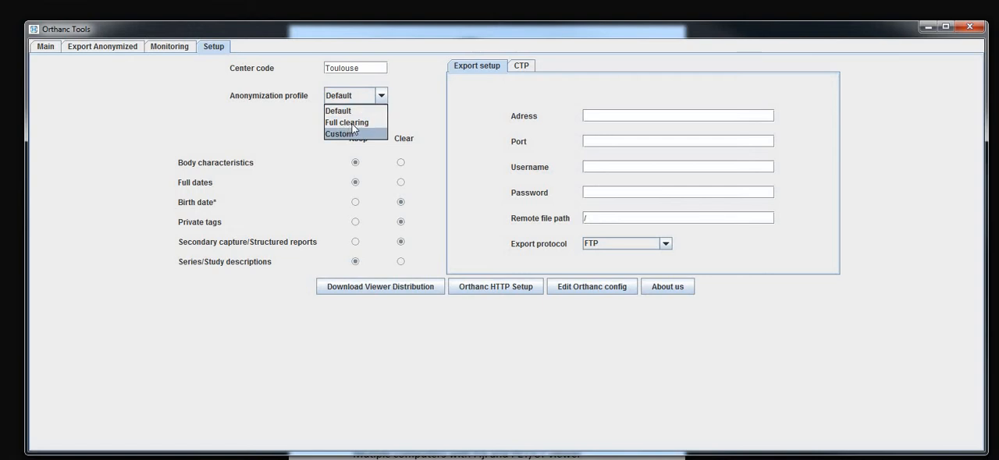
click(364, 123)
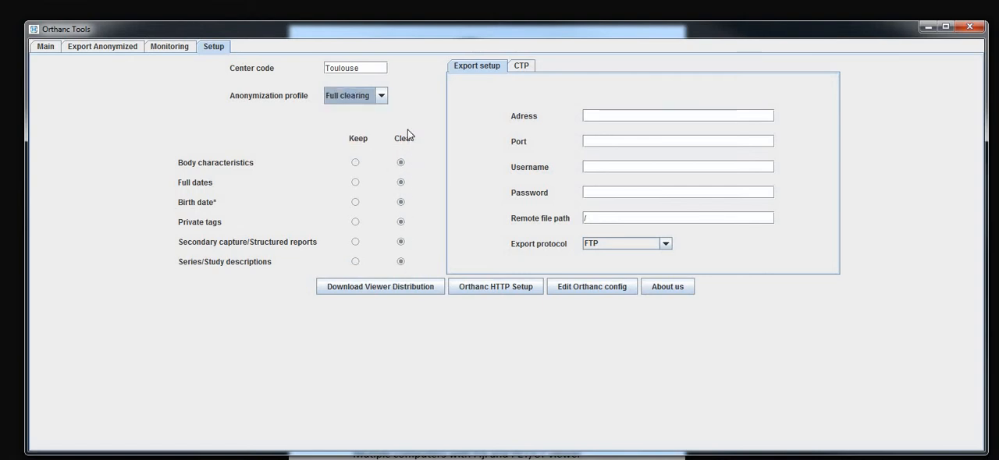
click(382, 96)
click(359, 134)
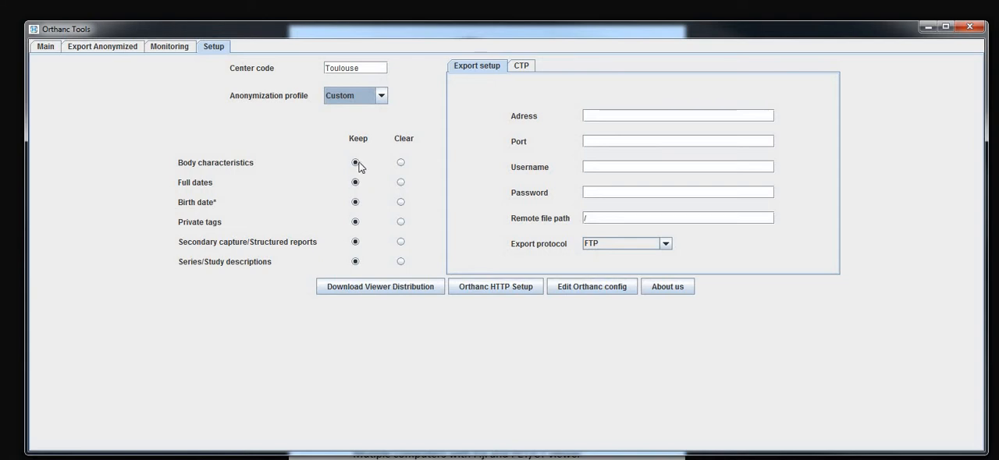
click(401, 182)
click(400, 222)
click(401, 242)
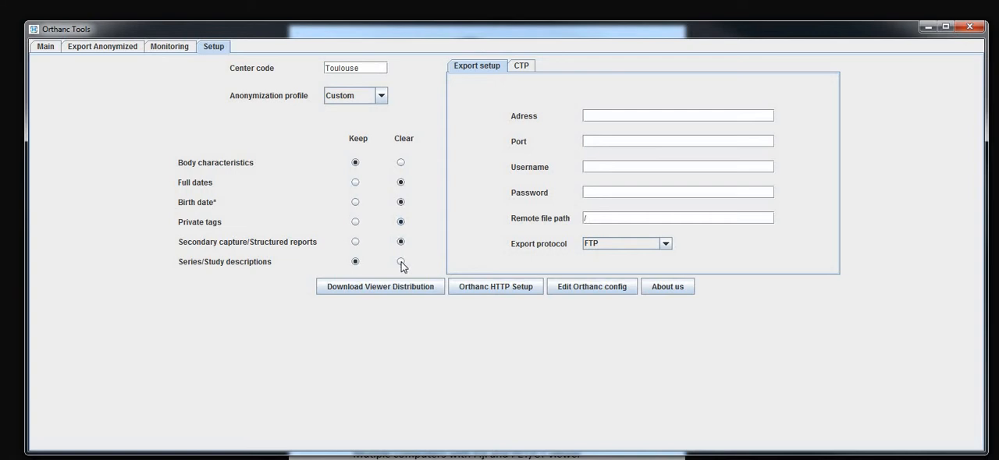
click(354, 97)
click(343, 109)
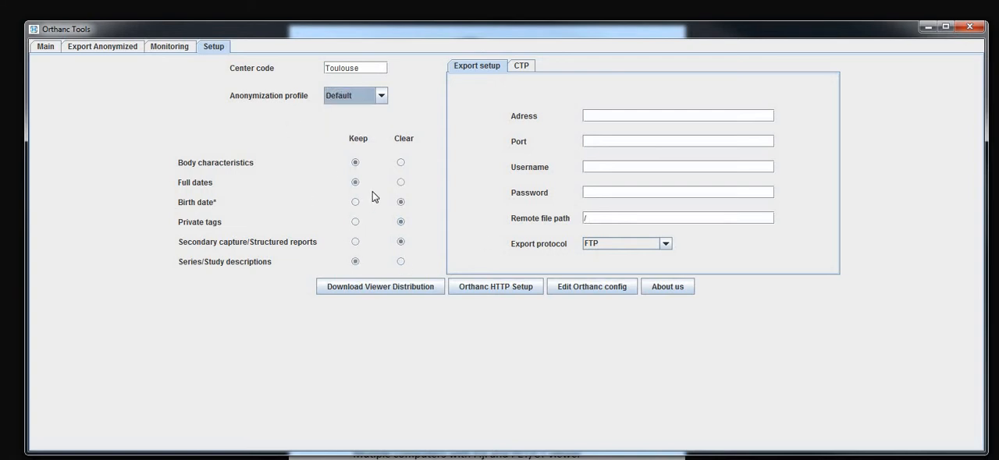
Add the patient A-12345^8 with the QC-protocol study to the anonymization list
click(44, 49)
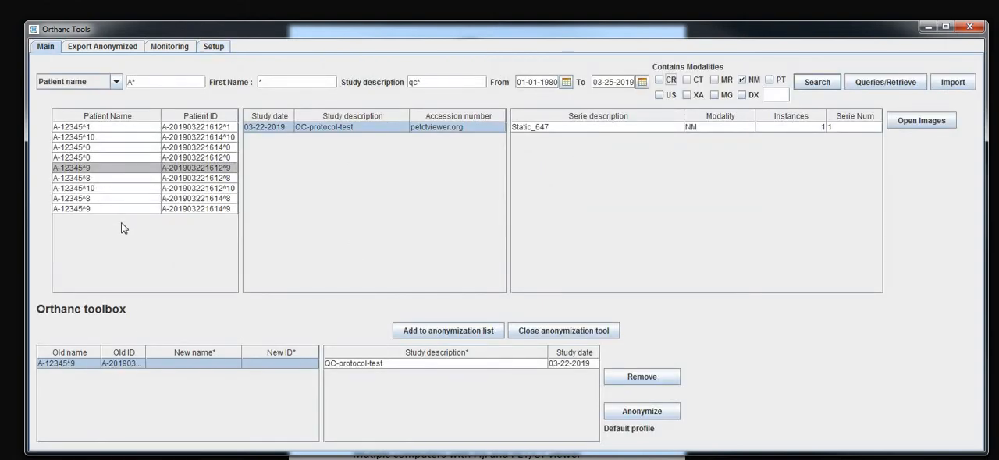
click(127, 199)
click(455, 331)
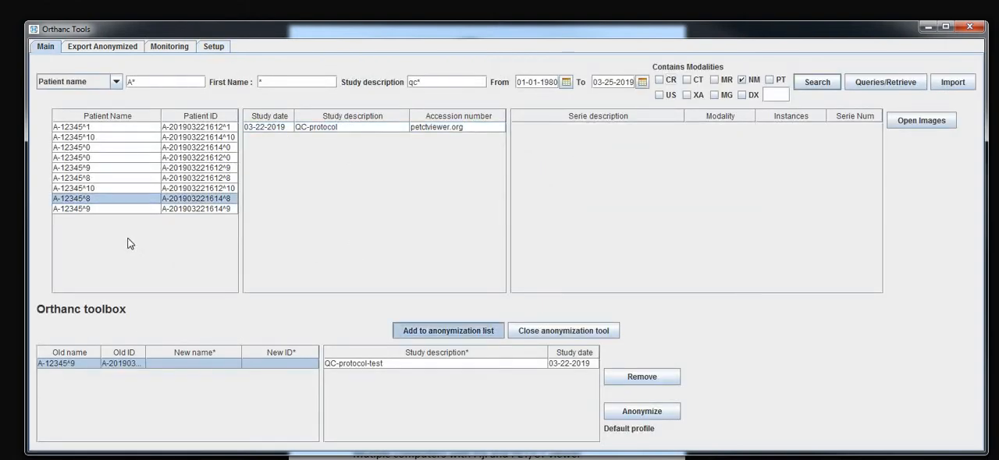
click(209, 375)
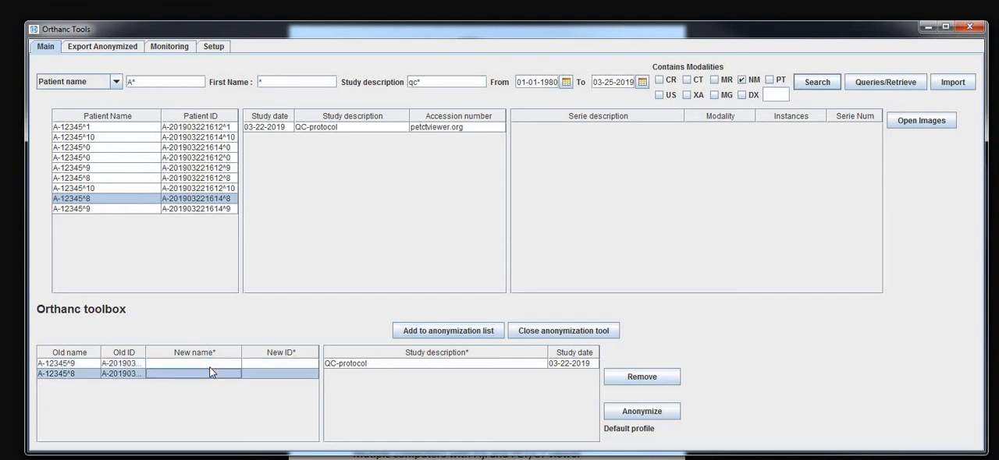
Give the first patient in the anonymization list the new name test and the new ID 1
double_click(214, 364)
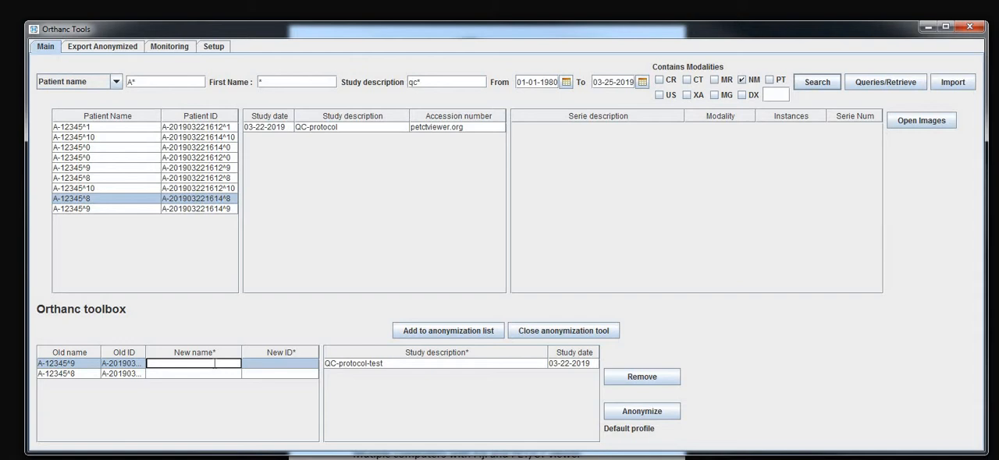
text(testr)
key(BackSpace)
double_click(289, 363)
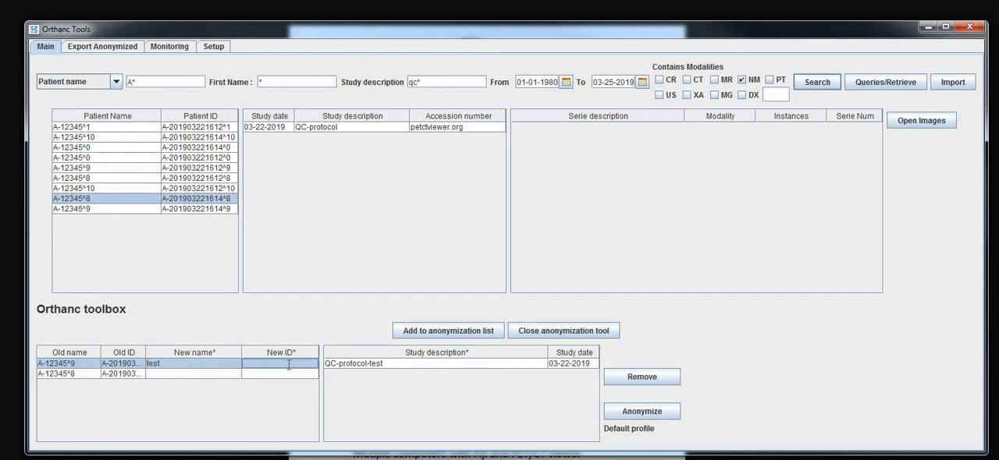
text(1)
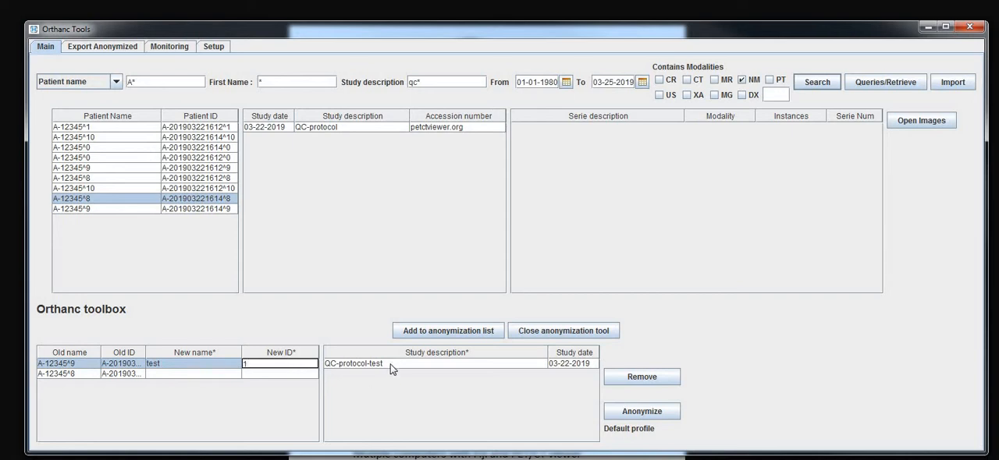
Change the first listed patient's study description to hello
click(390, 364)
double_click(362, 361)
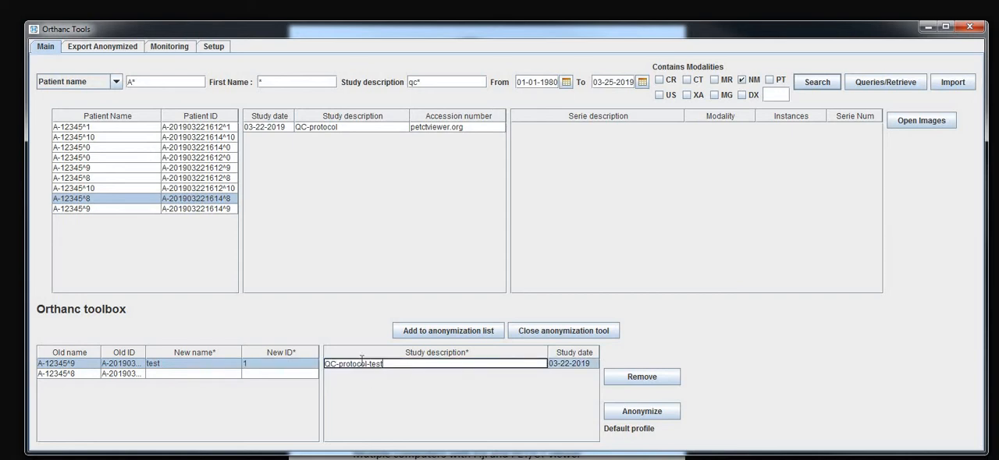
key(Return)
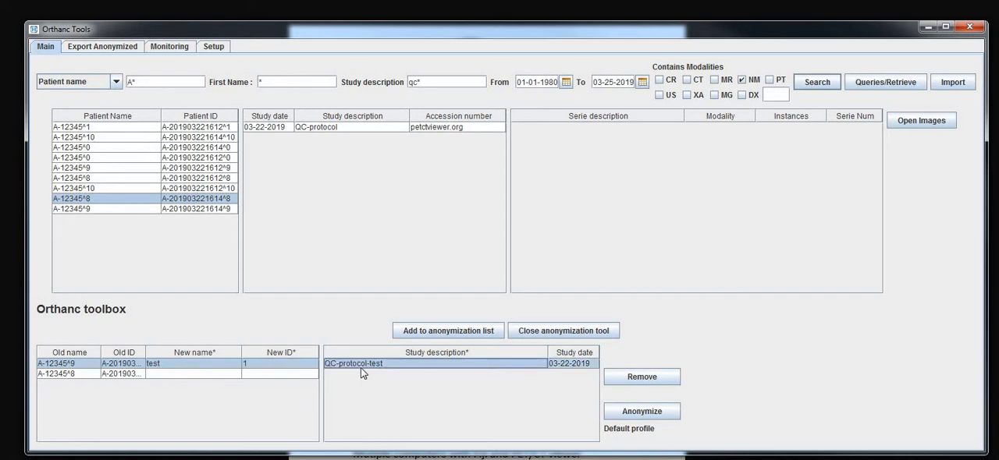
double_click(369, 364)
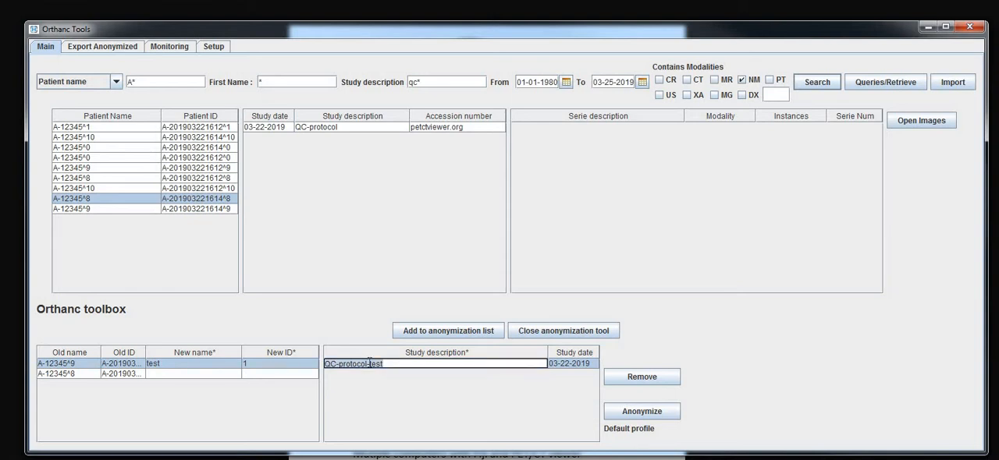
key(ctrl+a)
key(BackSpace)
text(hello)
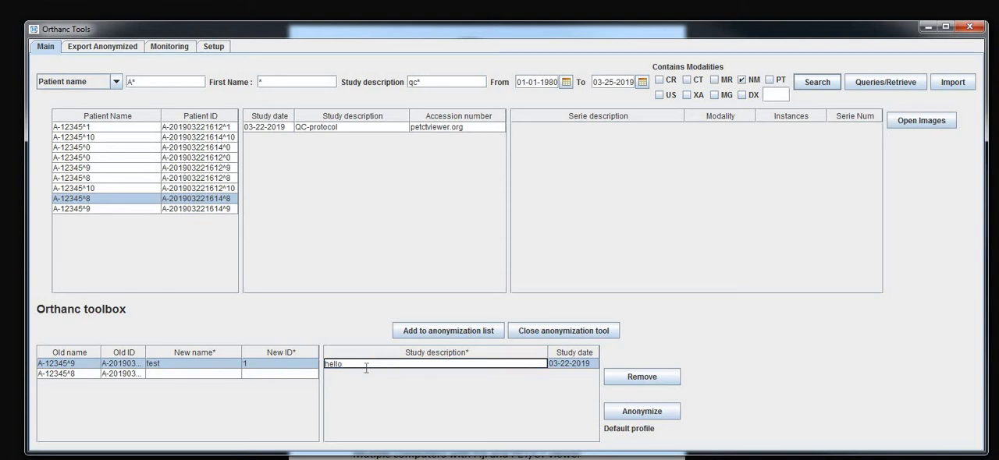
key(Return)
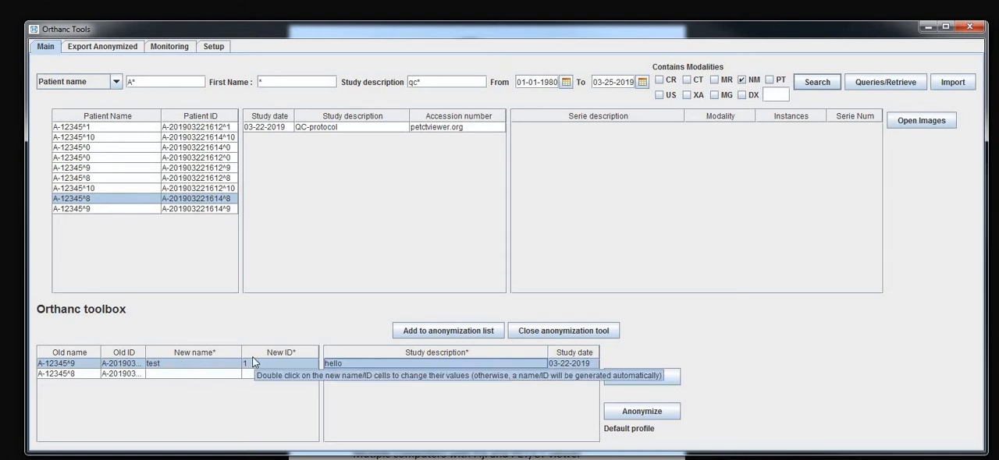
Anonymize the listed studies with the Default profile and review both entries in the export list
click(675, 415)
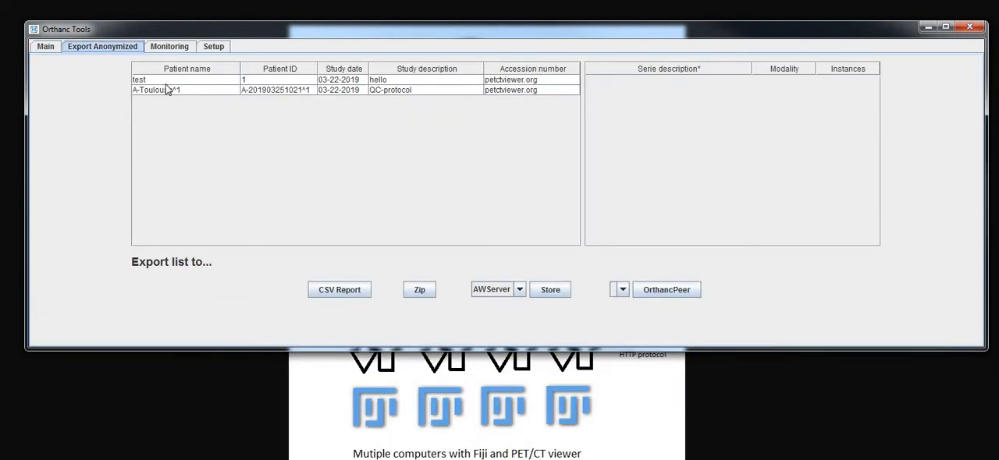
click(142, 80)
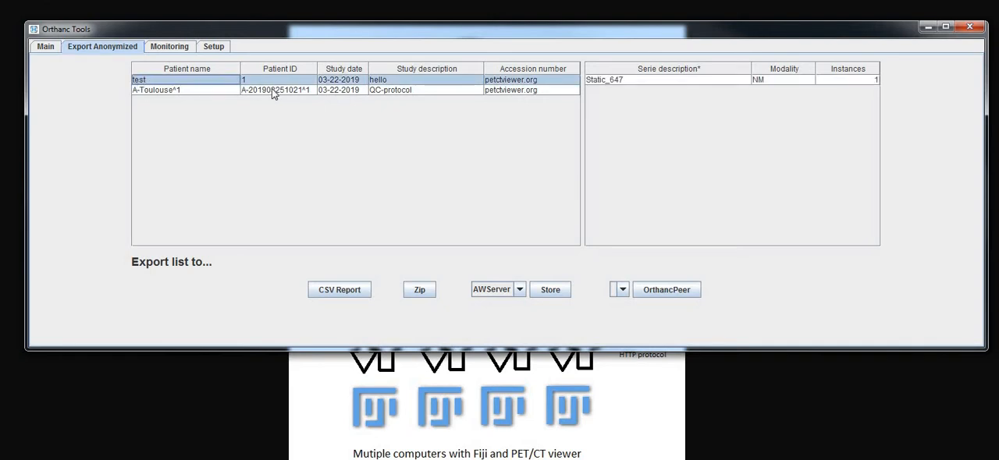
click(163, 90)
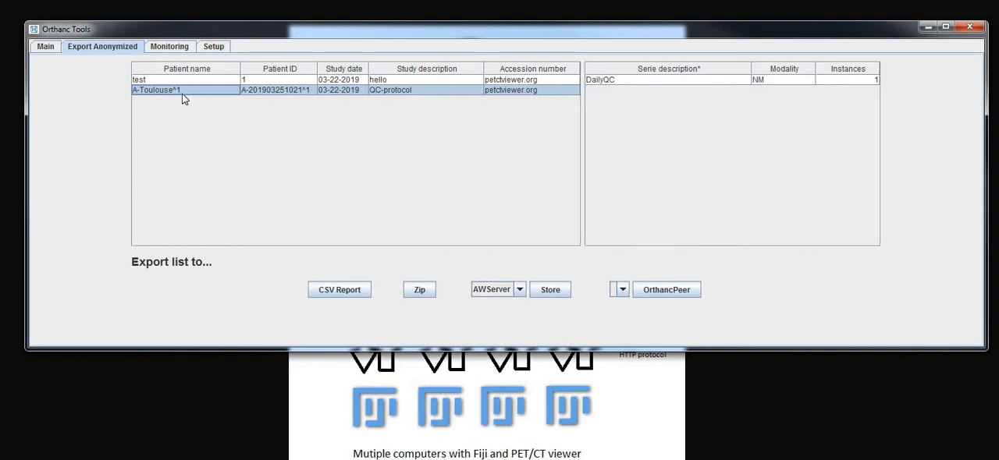
click(285, 91)
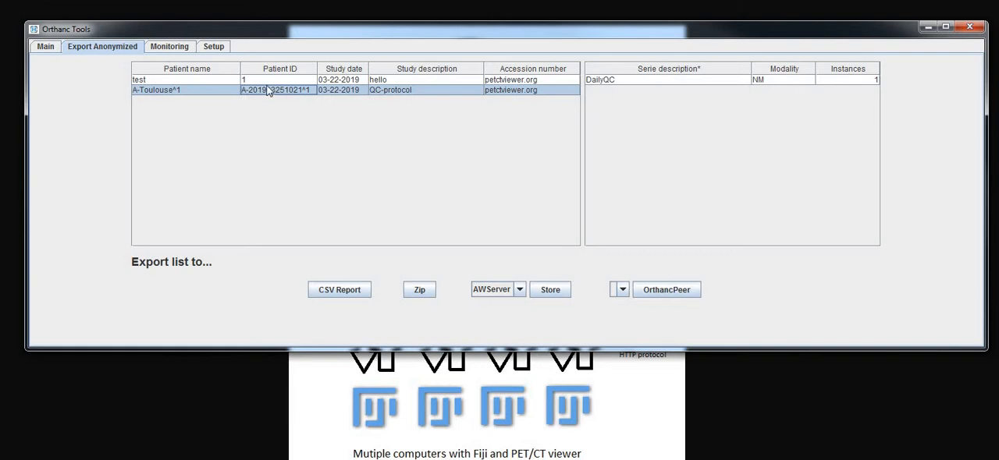
key(Up)
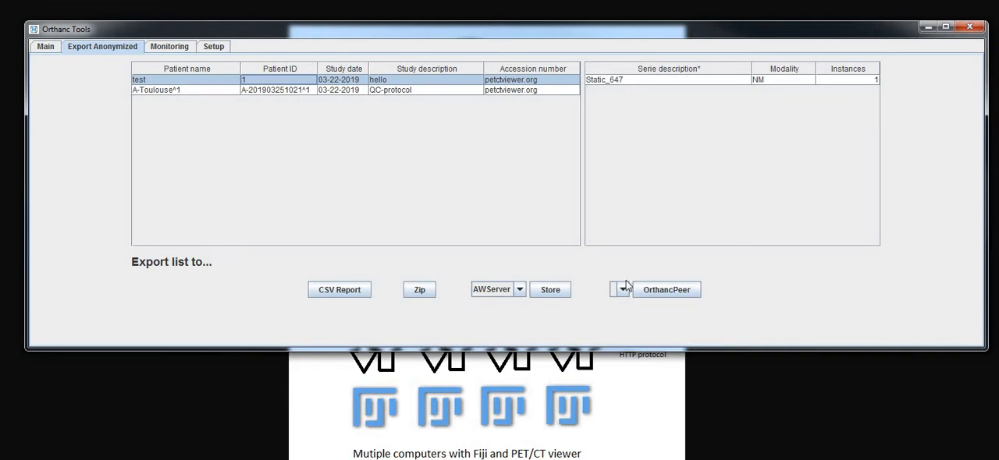
Export the anonymized list as a zip file to the Documents folder under the proposed file name
click(412, 289)
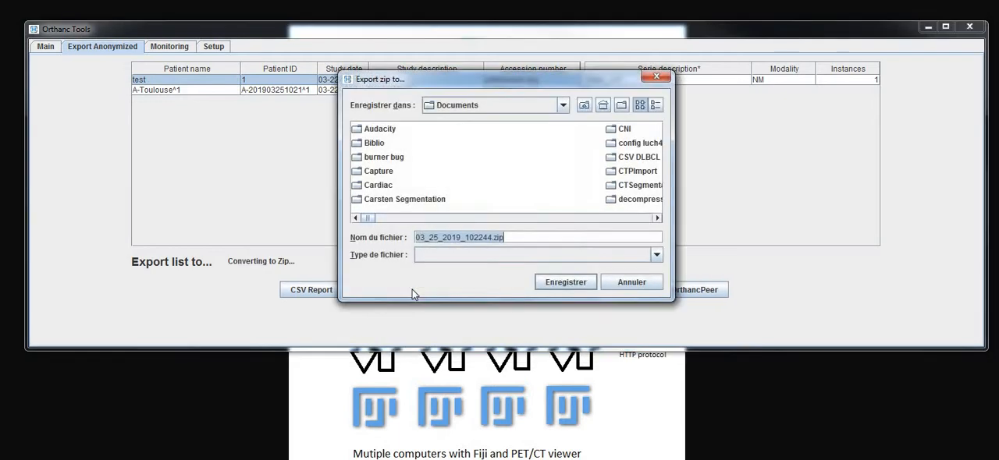
click(546, 282)
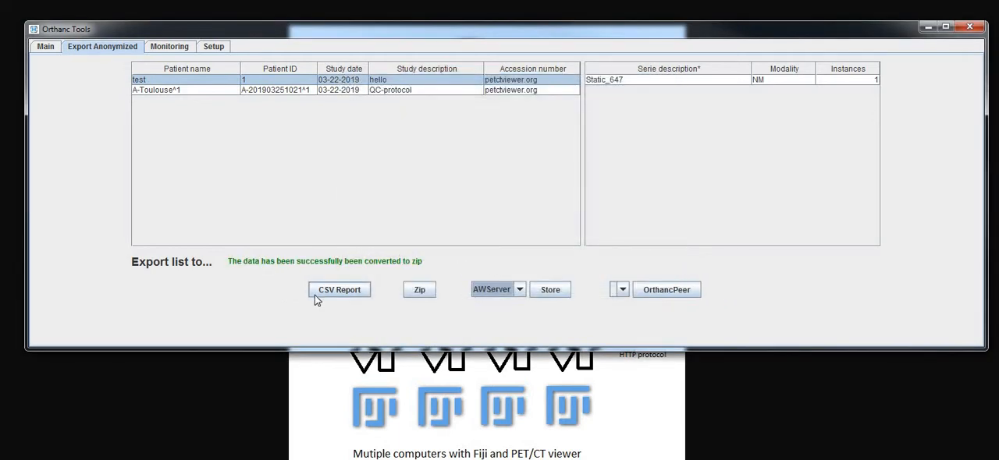
Set the remote export address to ftp://test.com and the port to 21
click(214, 47)
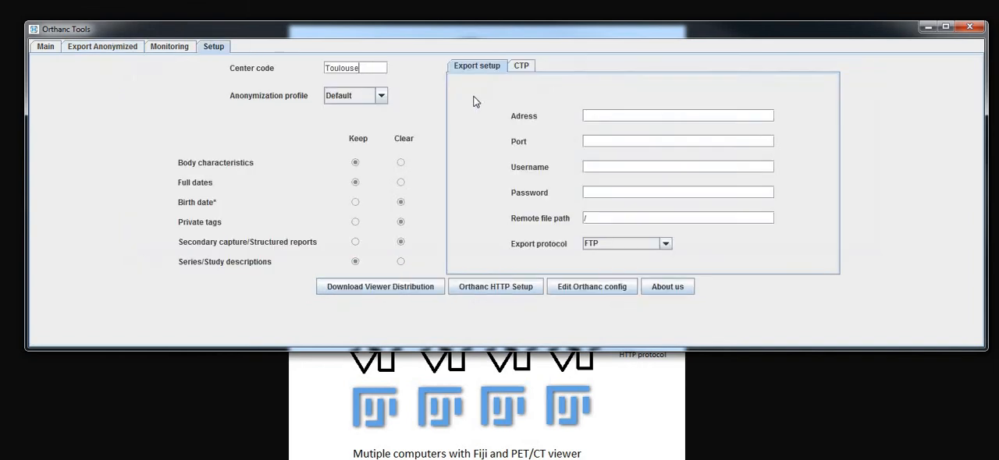
click(619, 114)
text(ftp://test.com)
click(624, 144)
text(21)
Enter the username test and the account password for the remote export server
click(593, 163)
text(test)
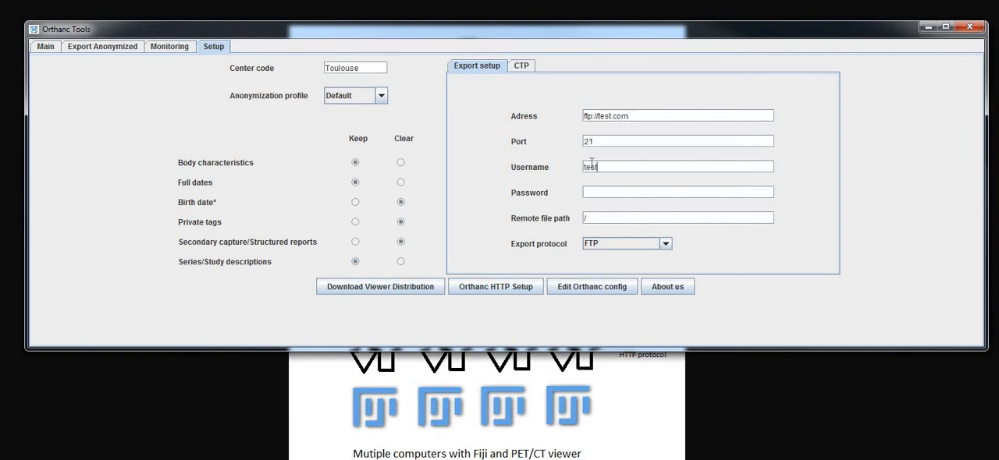
click(603, 196)
text(test)
Examine the remote server export option for the anonymized list and the available export protocols
click(129, 45)
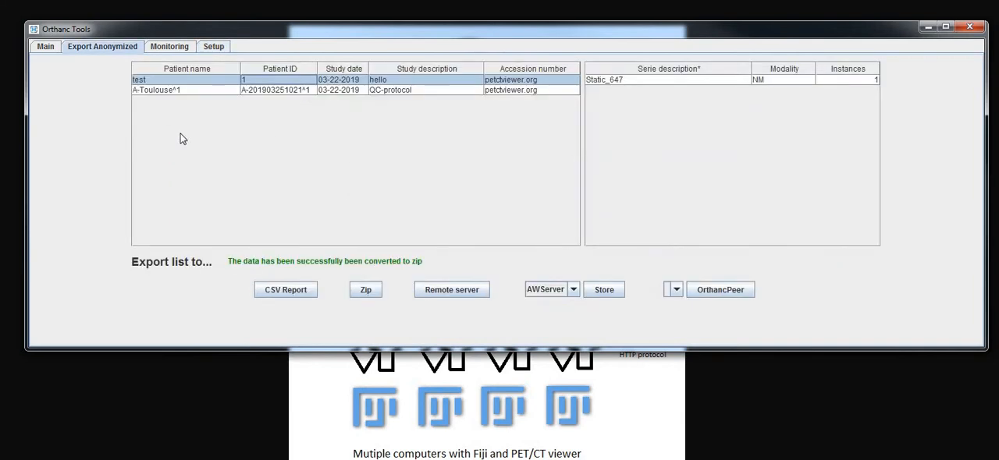
click(461, 288)
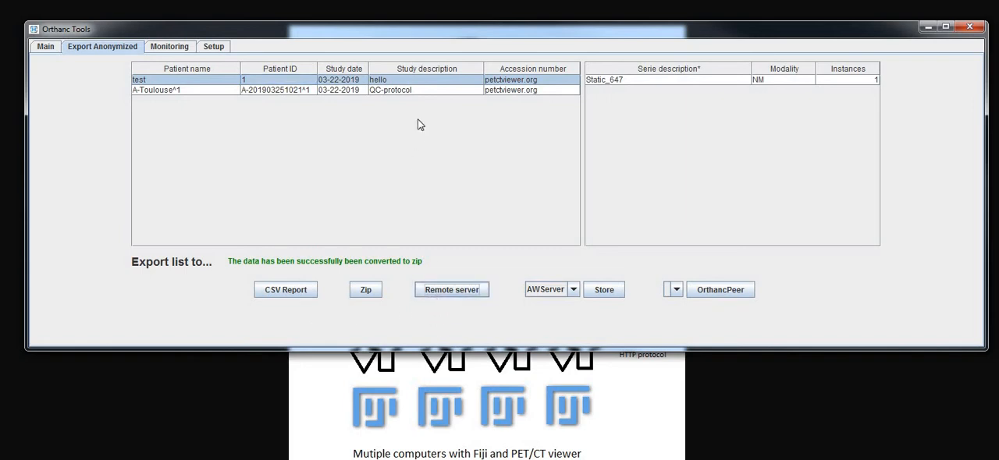
click(221, 48)
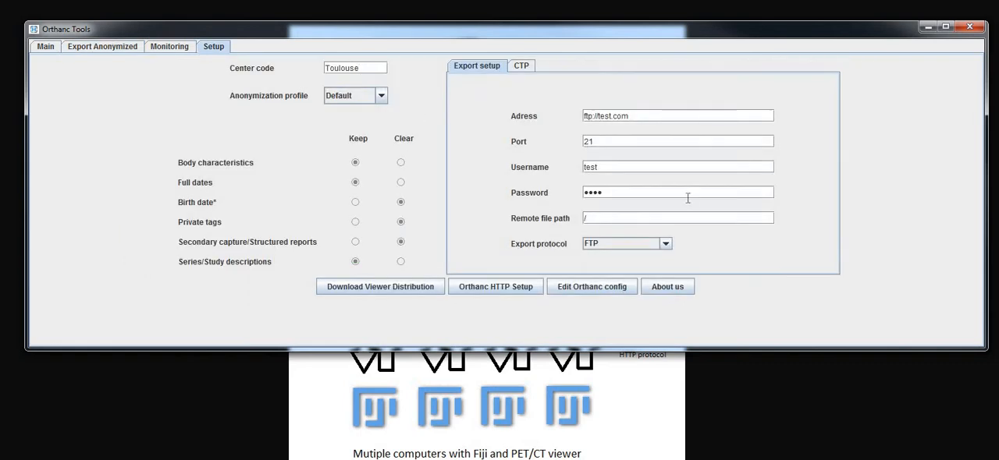
click(647, 245)
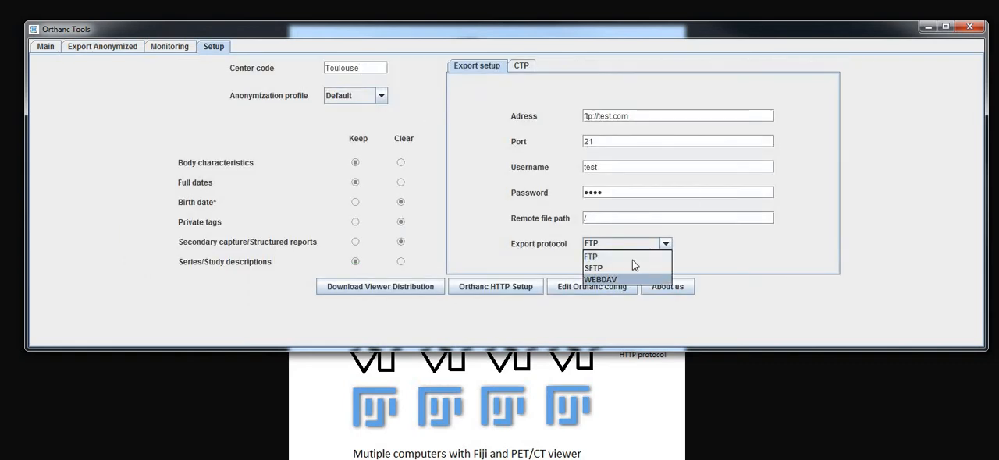
click(250, 58)
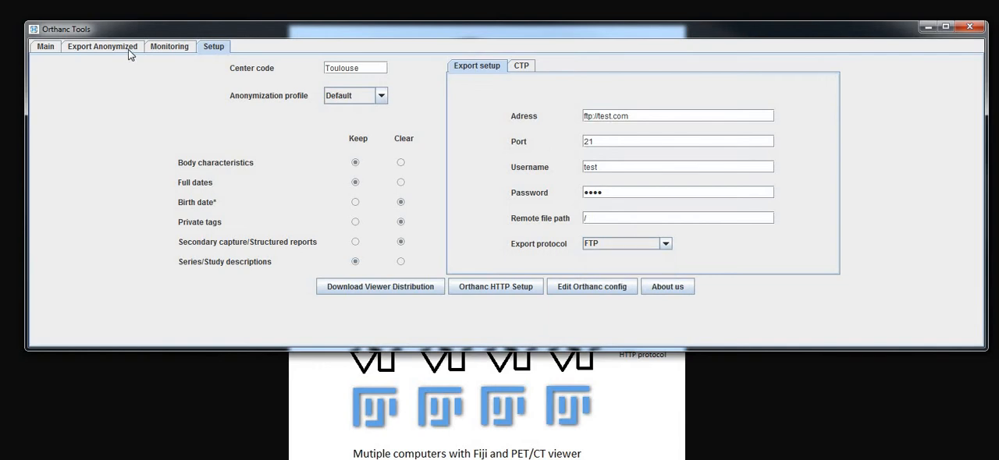
Export the anonymized list as a CSV report and open 03_25_2019_102332.csv in Microsoft Excel
click(125, 49)
click(283, 299)
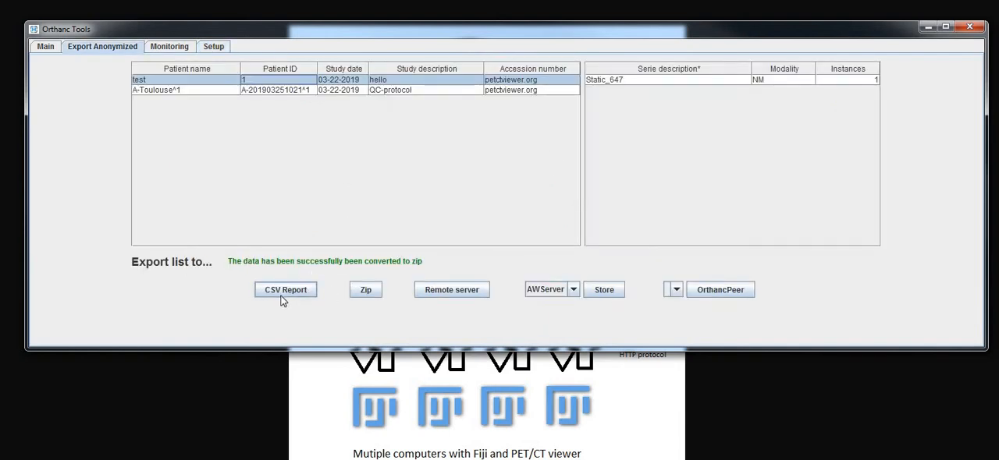
click(282, 299)
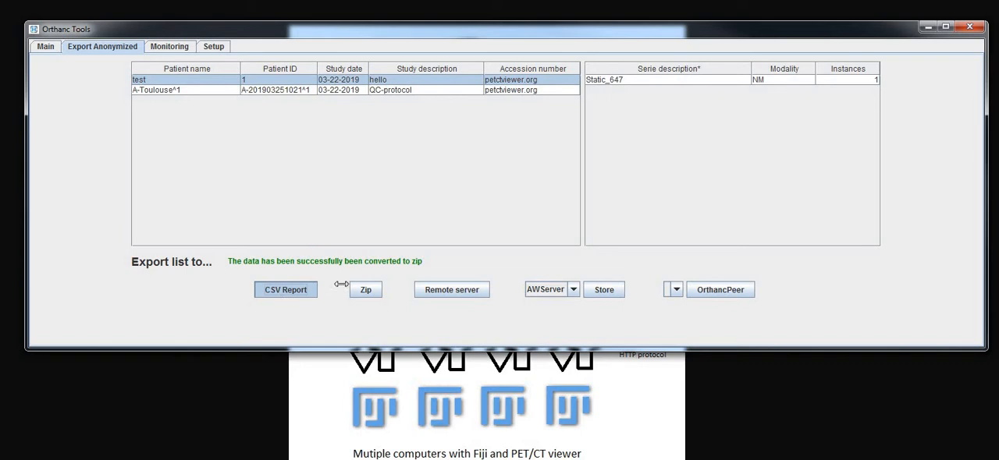
click(551, 281)
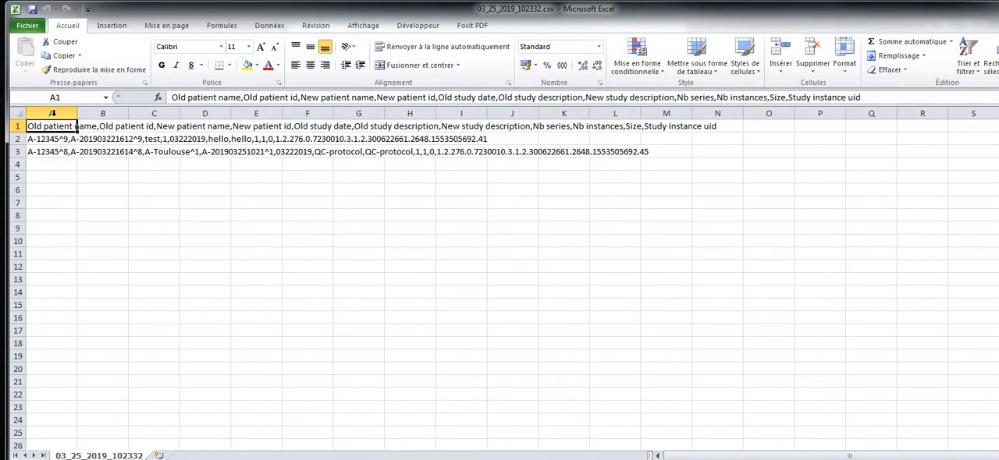
Start the text-to-columns conversion for column A of the report, with Délimité as the original data type
click(51, 113)
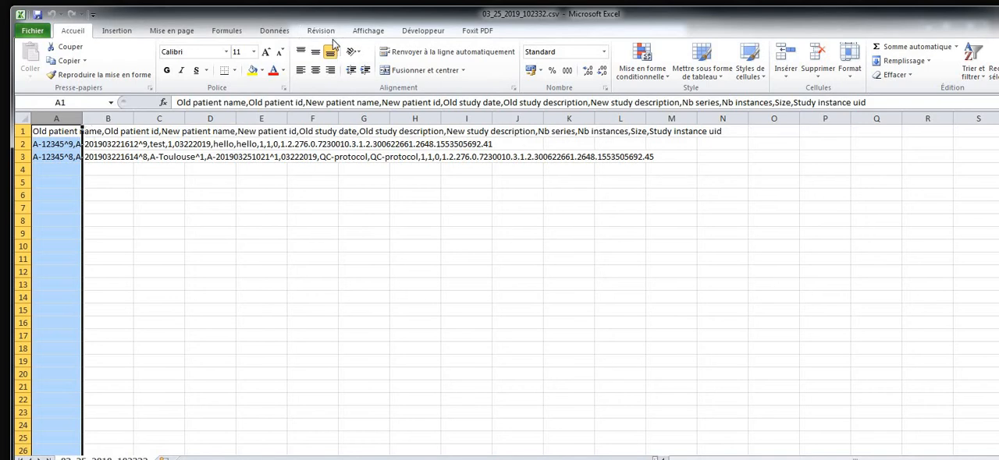
click(316, 33)
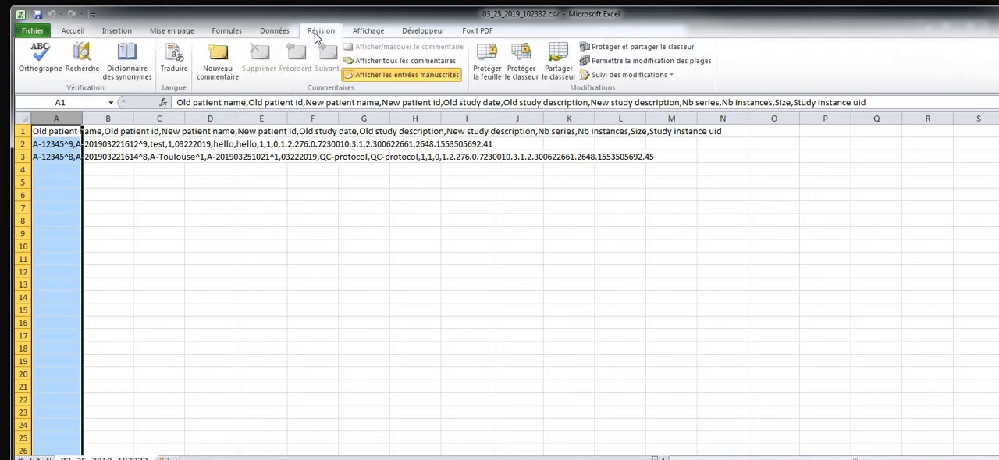
click(274, 33)
click(457, 62)
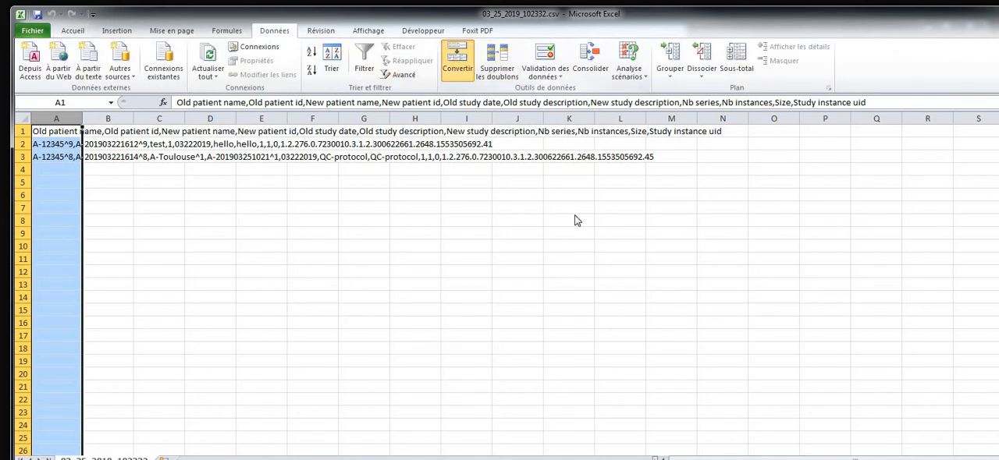
key(Up)
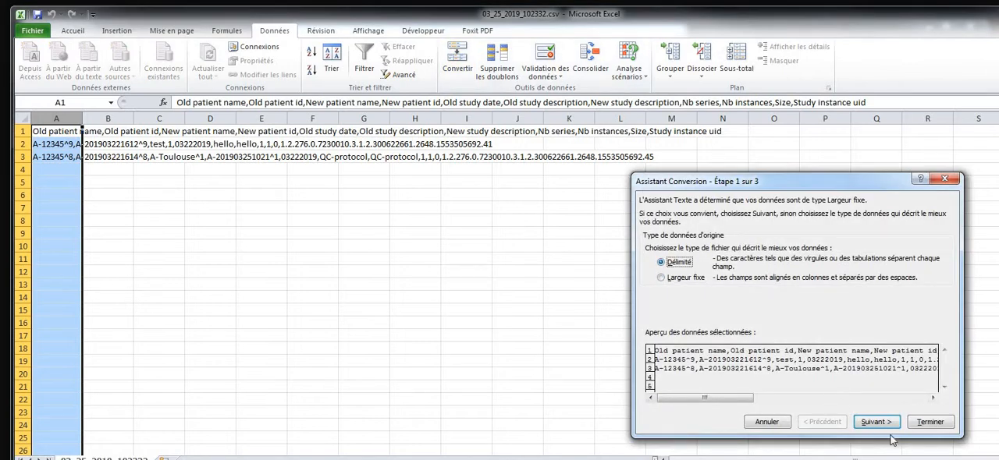
Split column A with Virgule as the only separator, without treating consecutive separators as one
click(876, 422)
click(651, 261)
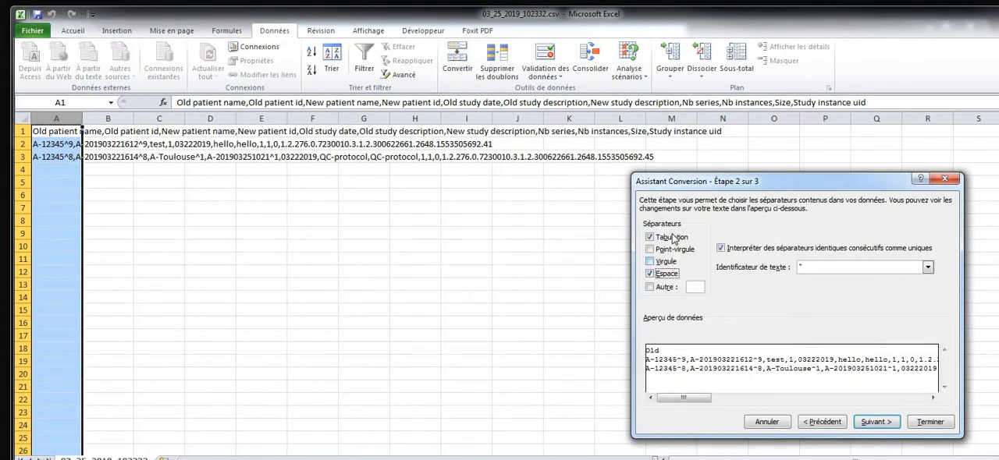
click(650, 274)
click(650, 237)
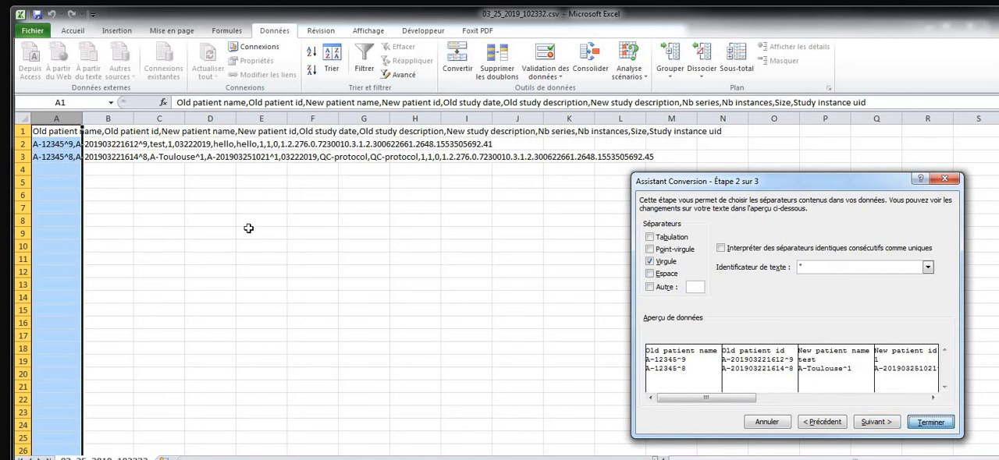
click(930, 421)
click(66, 157)
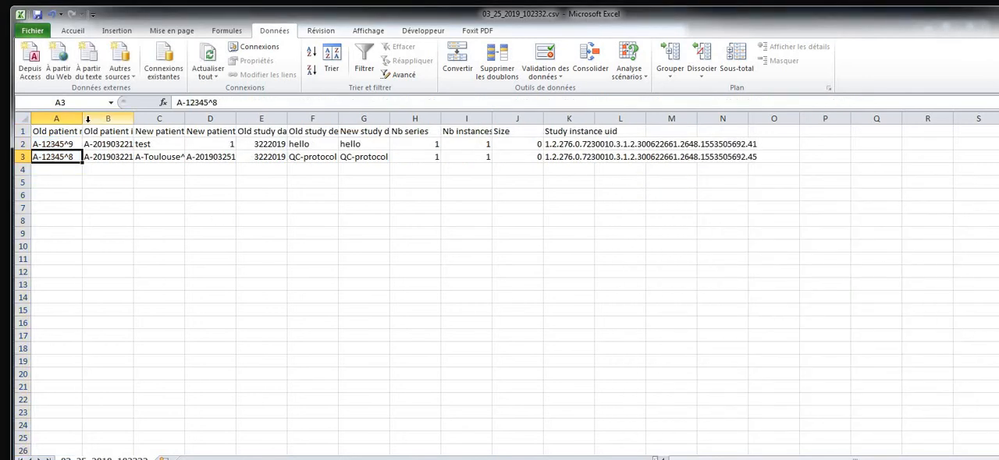
Fit the widths of the old patient name, old patient id, new patient name, old study date and Nb series columns to their contents
click(86, 118)
double_click(82, 124)
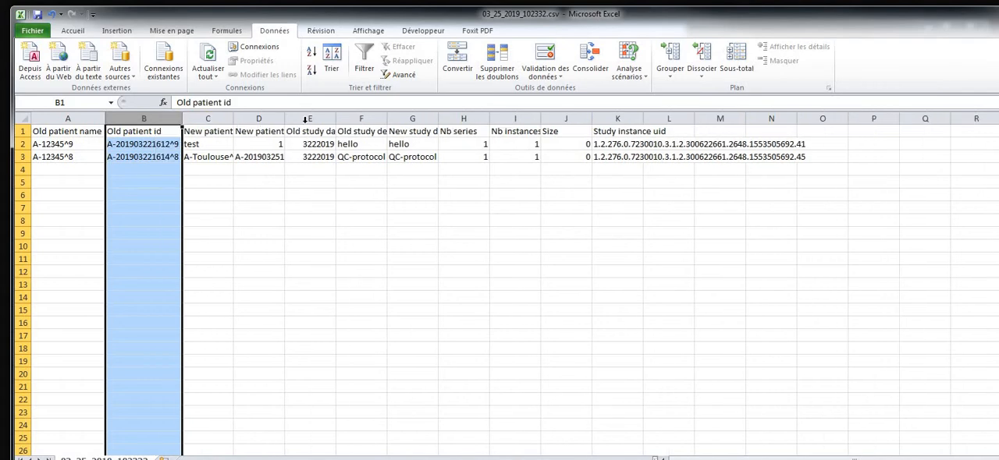
double_click(234, 123)
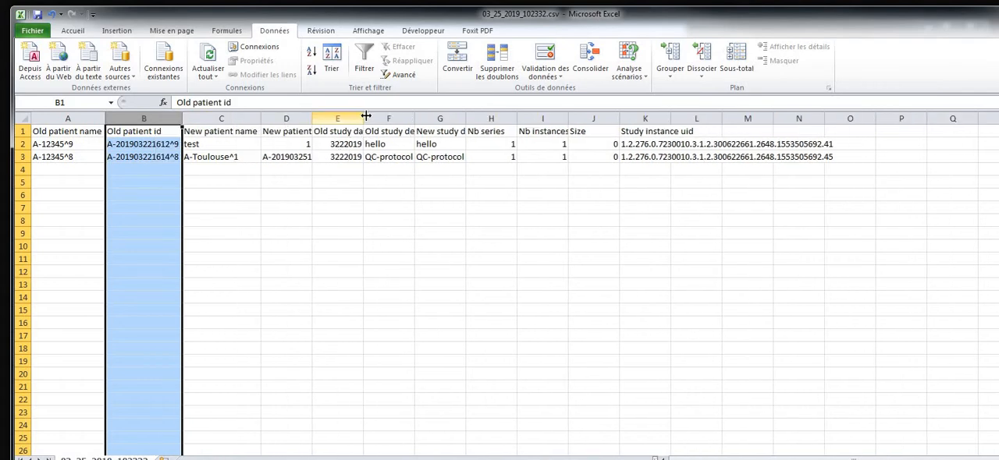
double_click(363, 119)
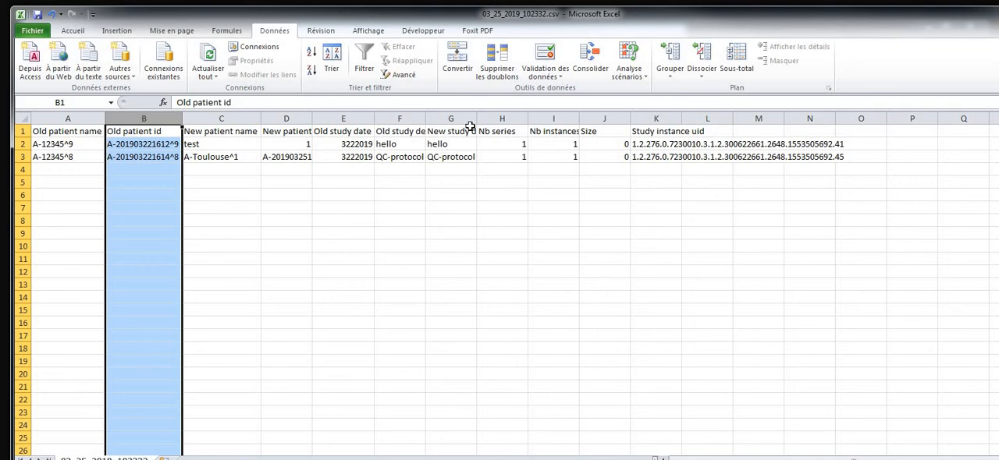
click(509, 145)
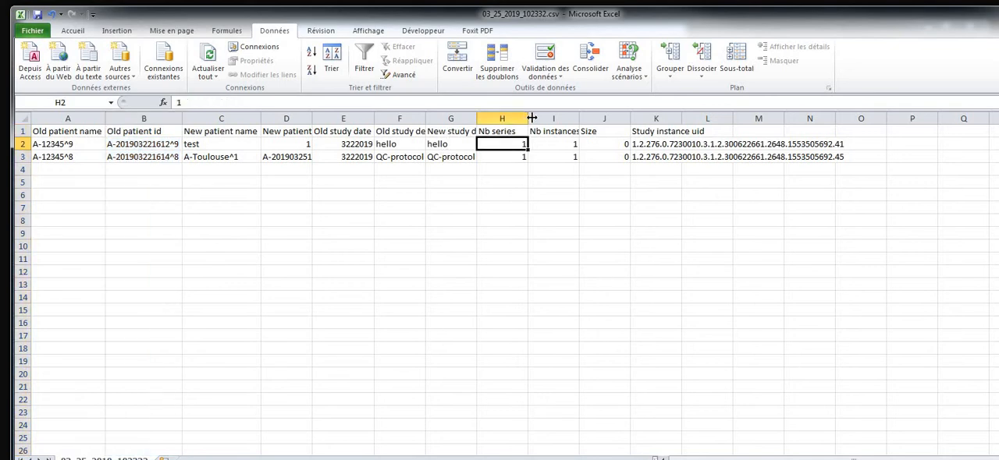
double_click(528, 118)
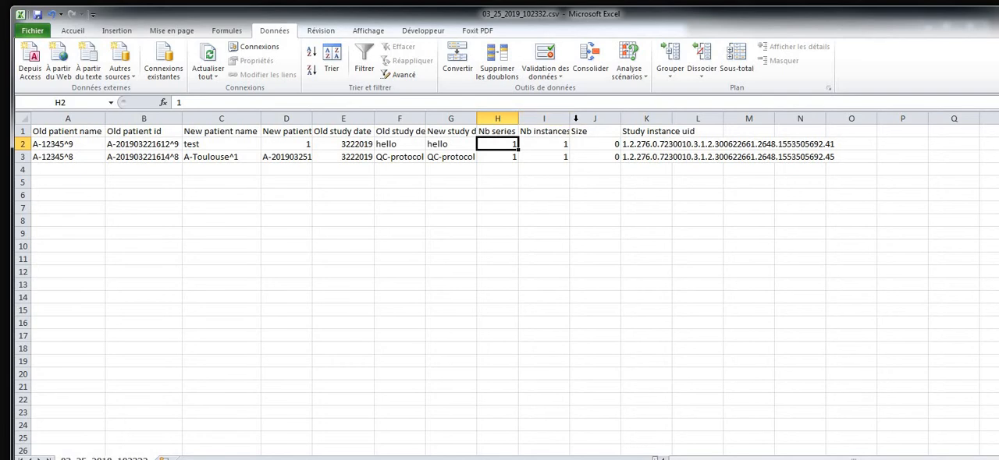
Review the report's Size column and first study instance UID, and close the CSV file without saving the changes
click(593, 118)
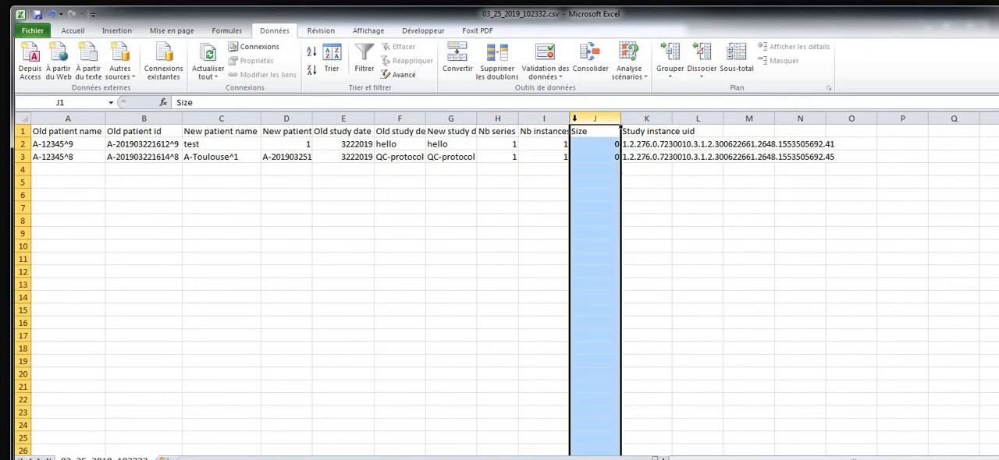
click(624, 145)
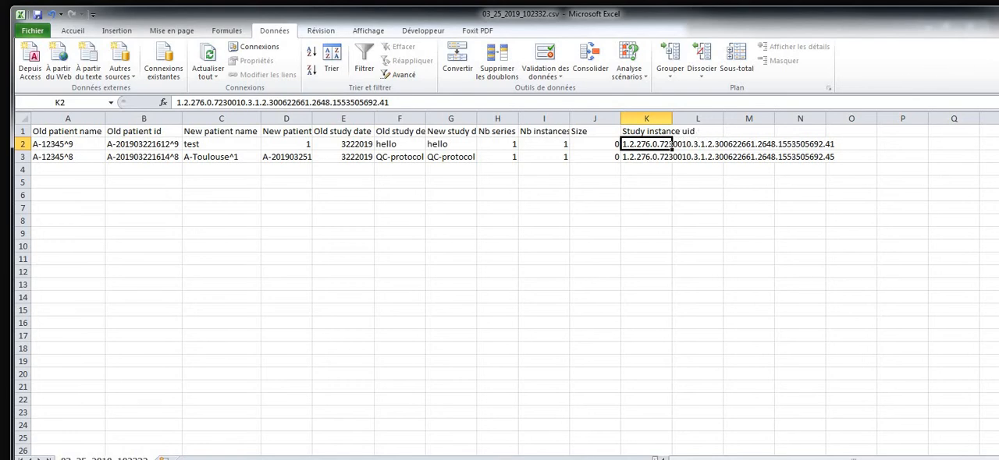
key(alt+F4)
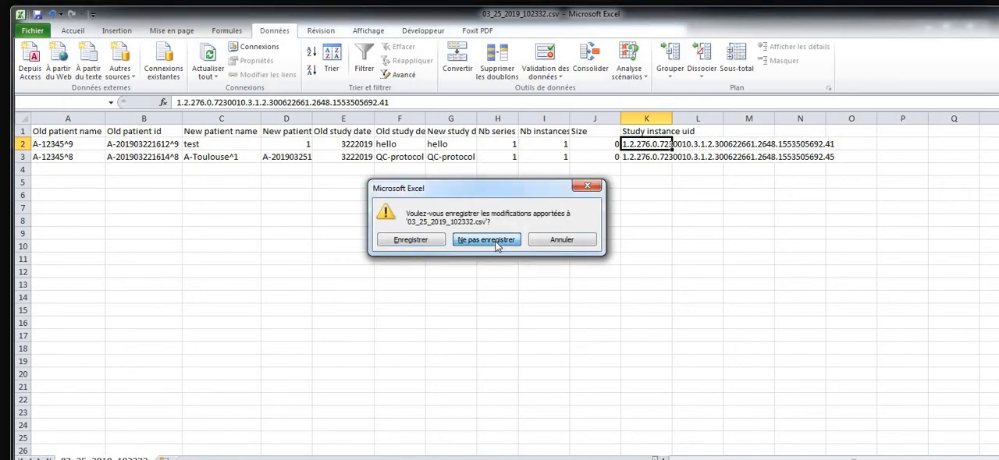
click(487, 241)
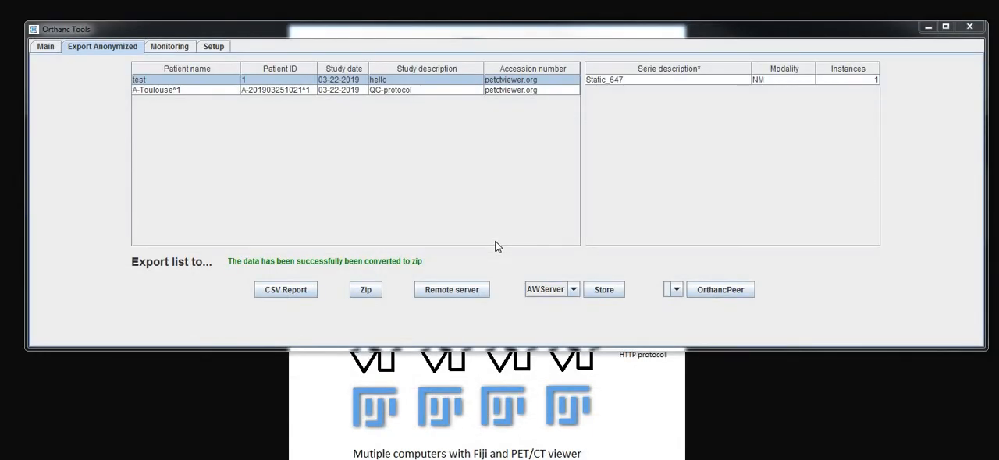